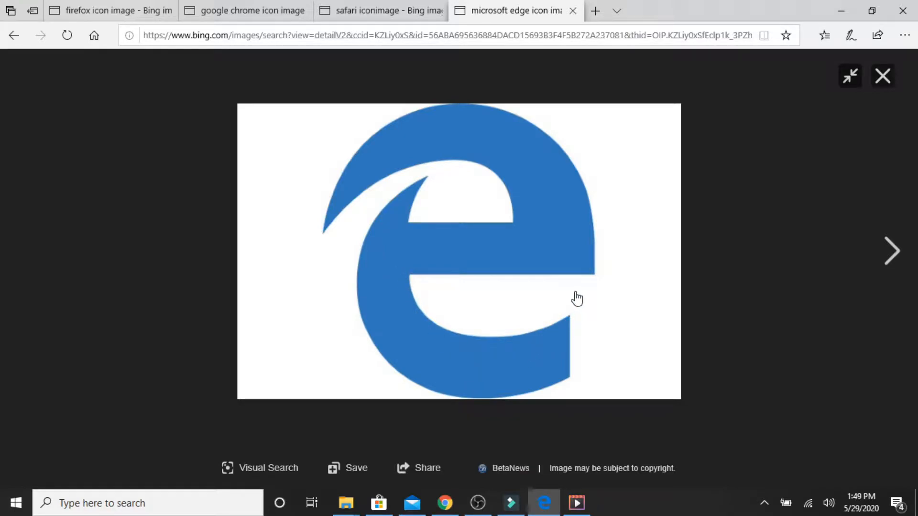
# Cycle through the Chrome, Safari and Firefox icon tabs, ending on the Firefox logo.
pyautogui.click(269, 20)
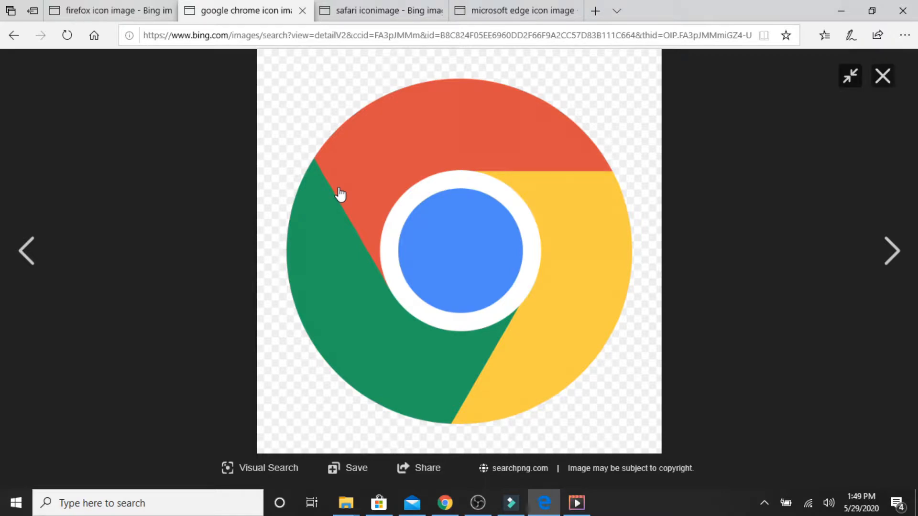
pyautogui.click(350, 13)
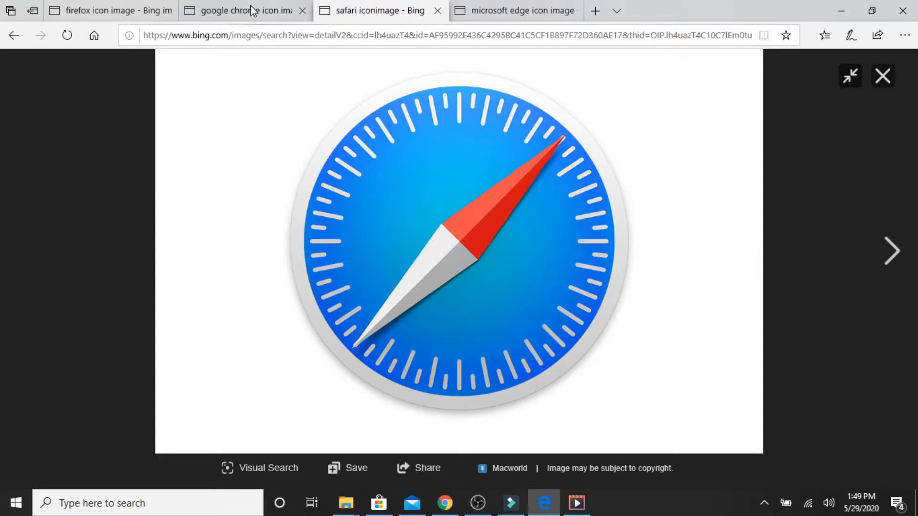
pyautogui.click(141, 12)
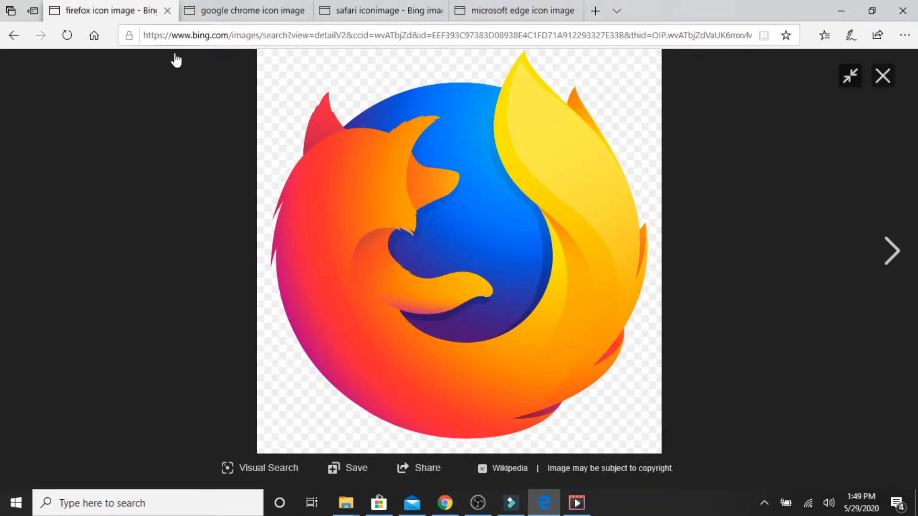
pyautogui.moveTo(345, 512)
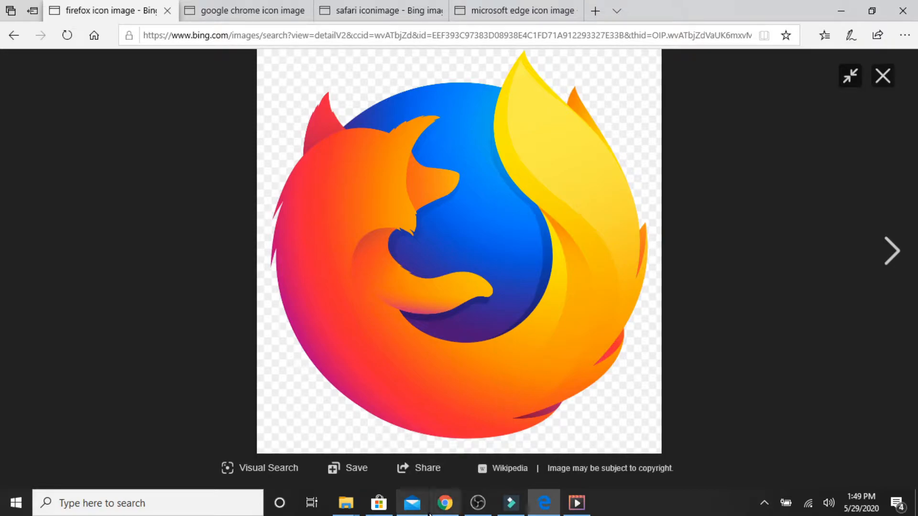
pyautogui.moveTo(444, 511)
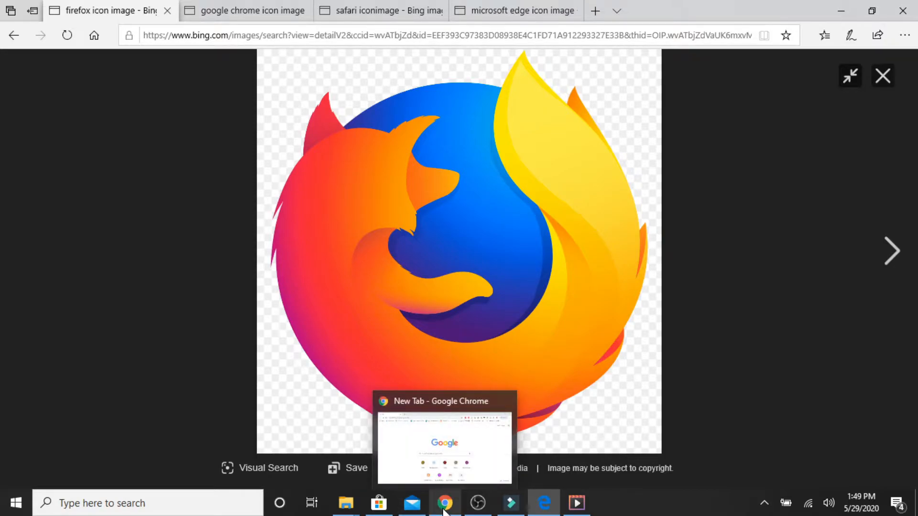
pyautogui.moveTo(510, 512)
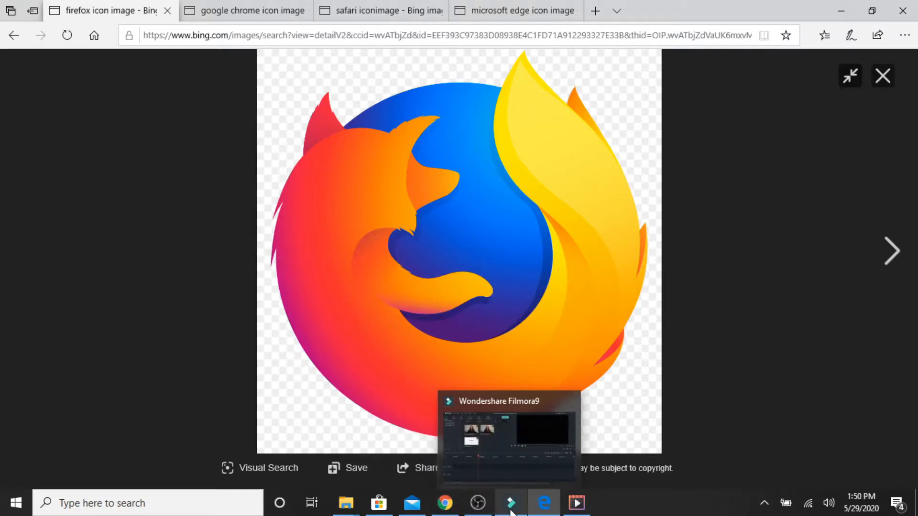
pyautogui.moveTo(543, 512)
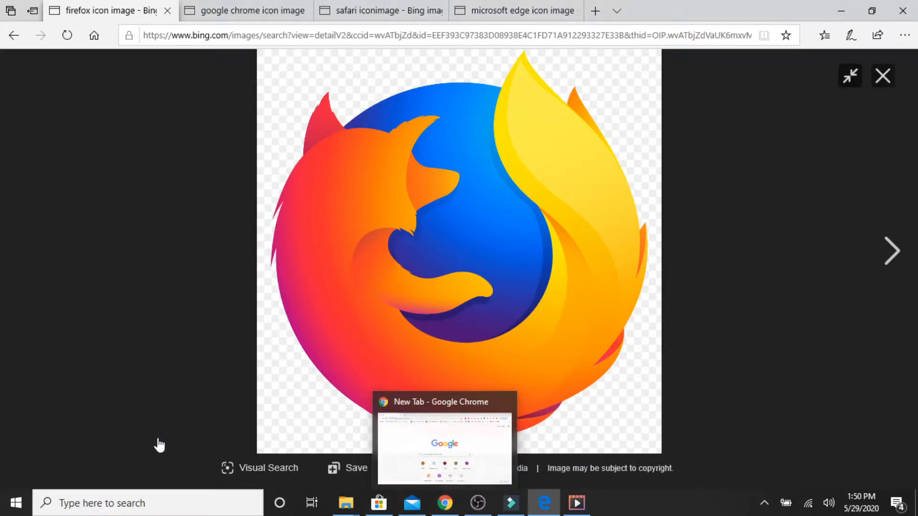
# Launch Microsoft Edge from the Start menu's app list under M.
pyautogui.click(15, 510)
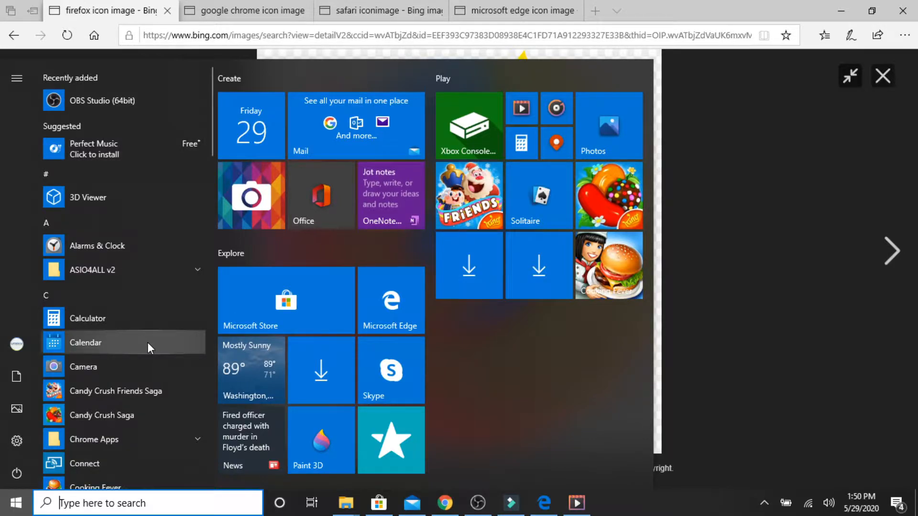
pyautogui.scroll(-1, 147, 343)
pyautogui.scroll(-5, 147, 342)
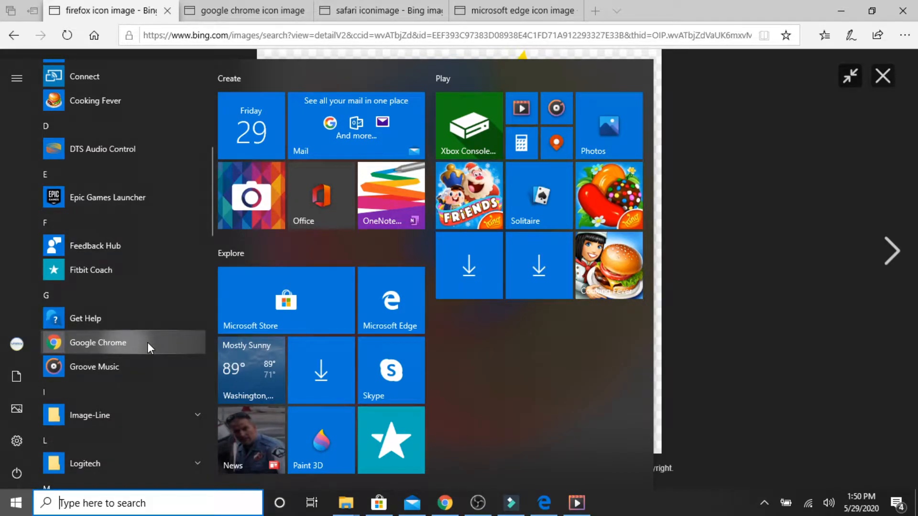
pyautogui.scroll(-3, 147, 342)
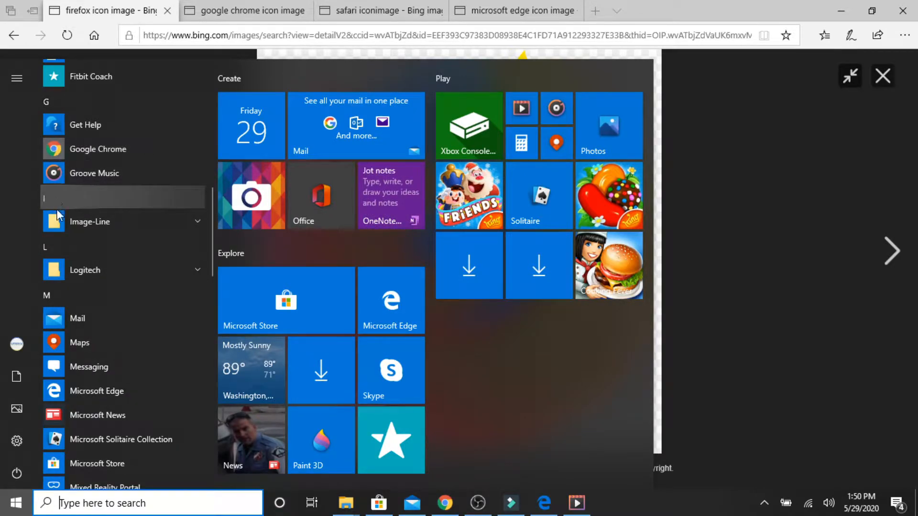
pyautogui.click(59, 391)
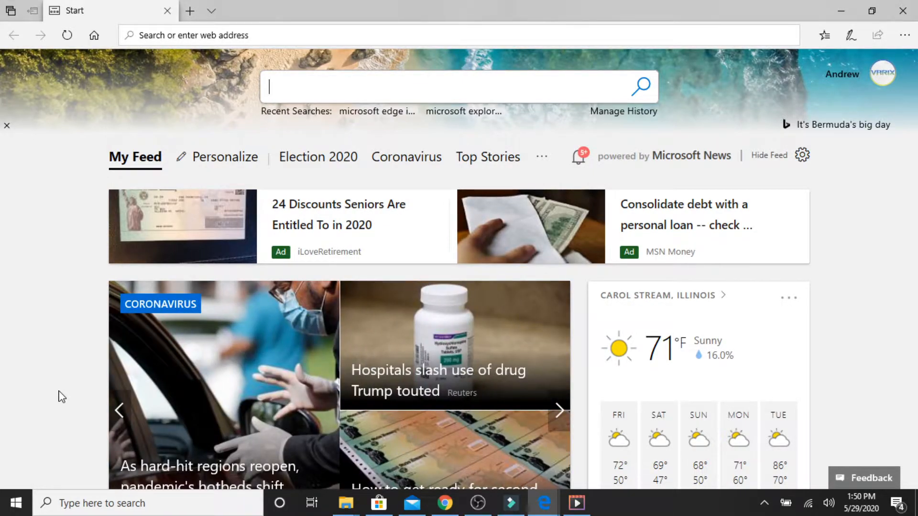
# Go to gmail.com and start creating a new Google account 'For myself'.
pyautogui.click(143, 36)
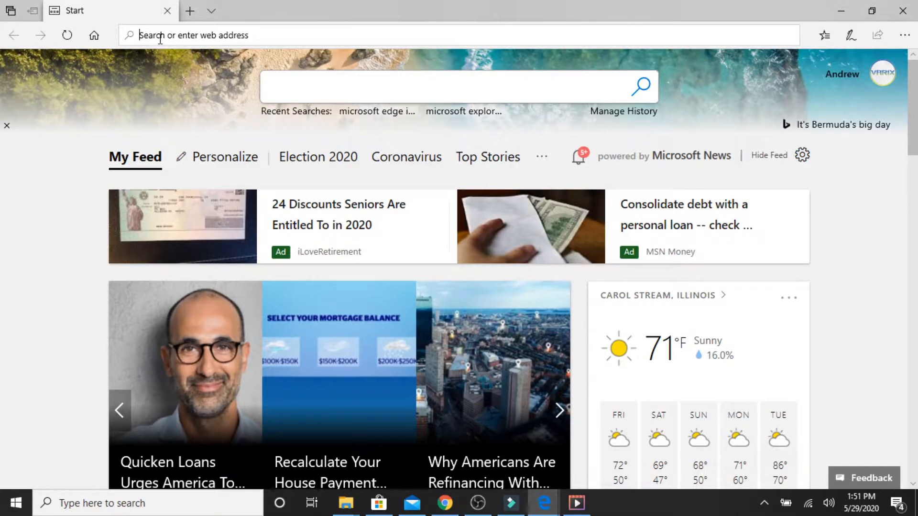
pyautogui.write('gm')
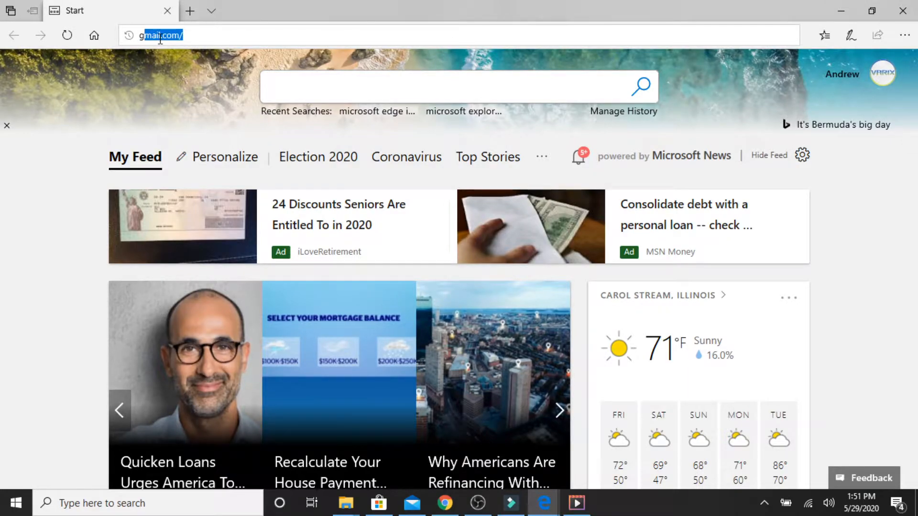
pyautogui.write('ail.')
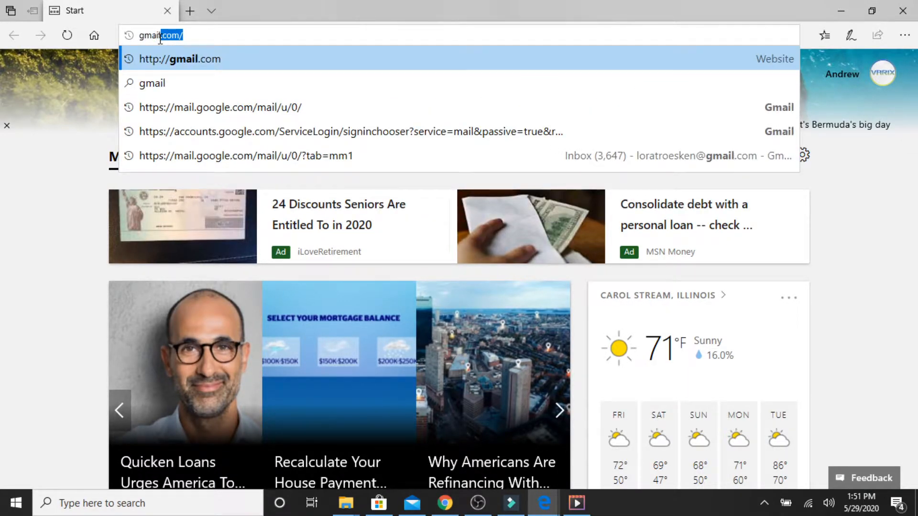
pyautogui.write('com')
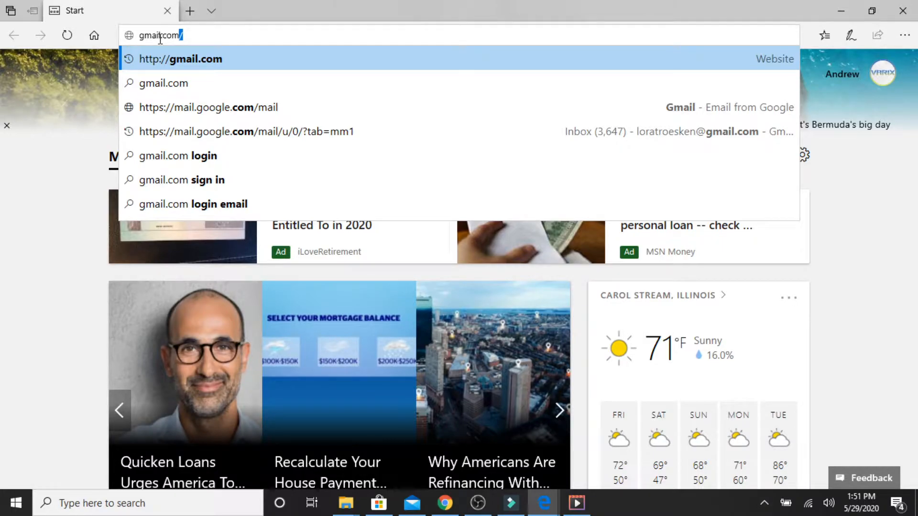
pyautogui.press('Return')
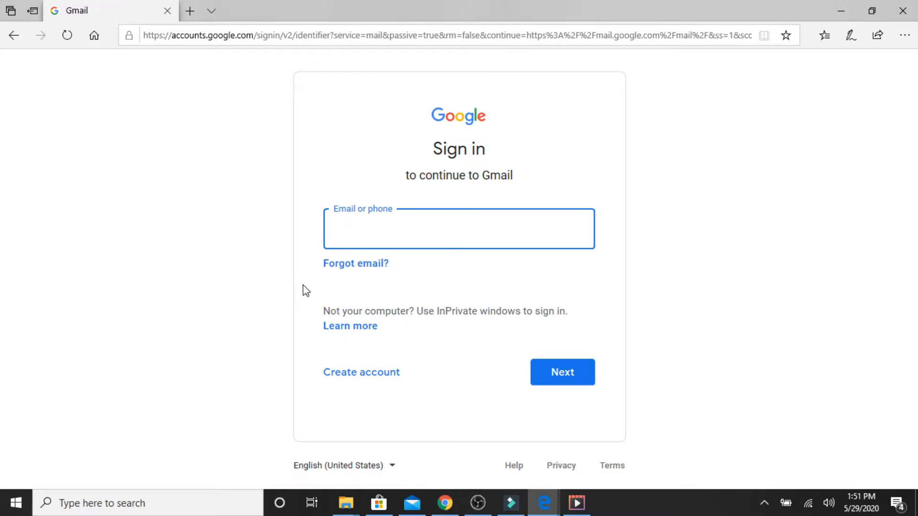
pyautogui.click(348, 378)
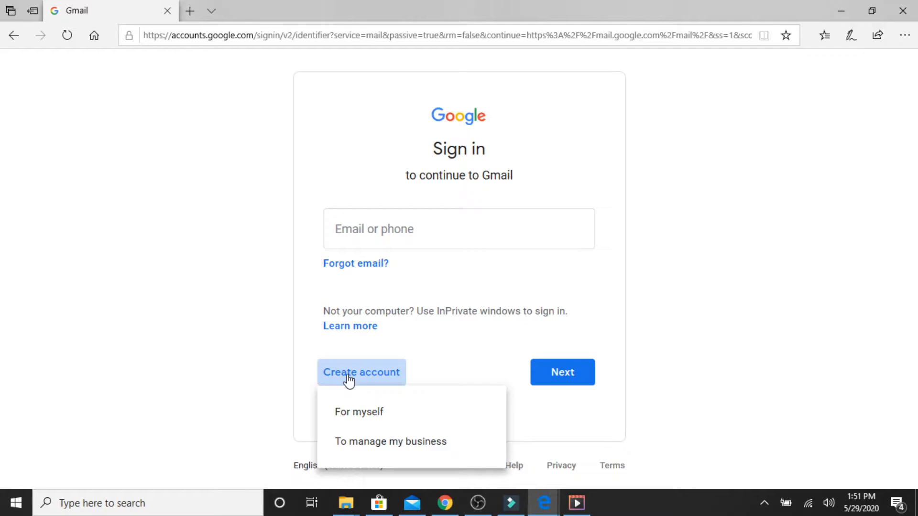
pyautogui.click(360, 416)
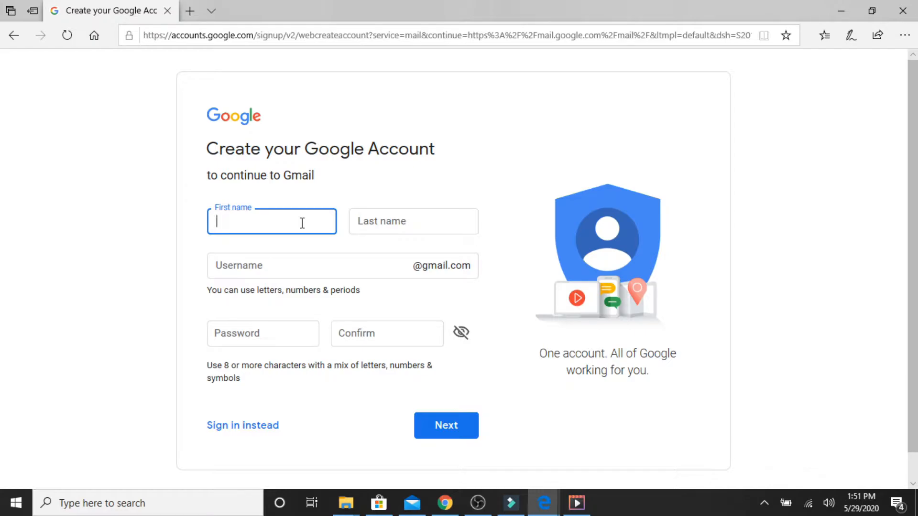
# Enter the first and last name, then delete the trailing digits from the suggested username.
pyautogui.click(357, 221)
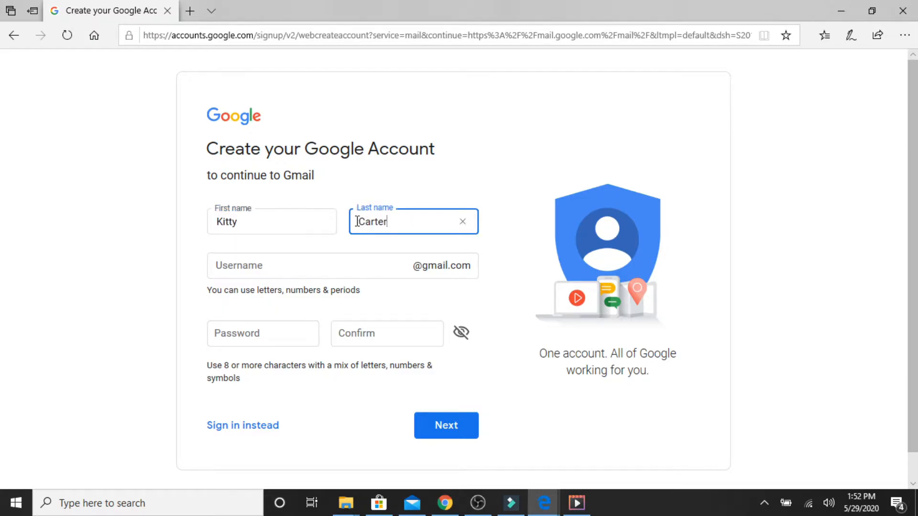
pyautogui.click(218, 266)
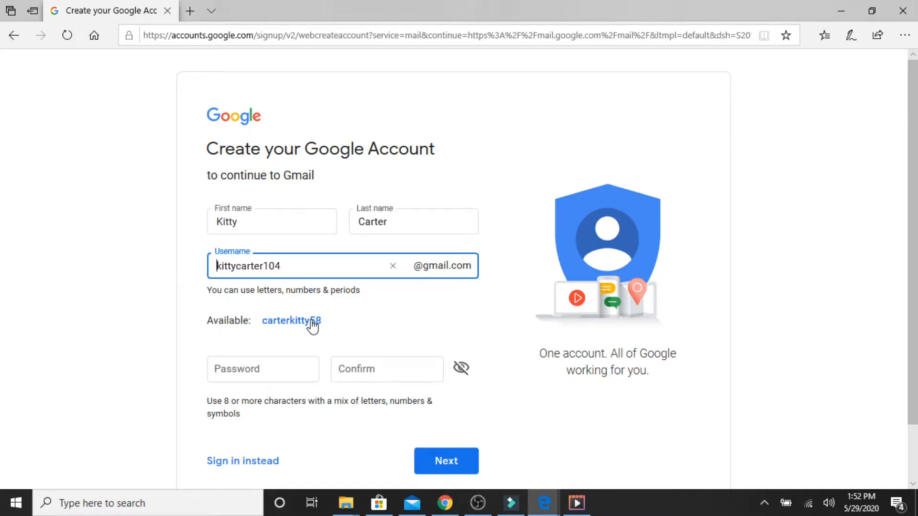
pyautogui.click(289, 266)
pyautogui.press('BackSpace')
pyautogui.press('BackSpace')
pyautogui.press('BackSpace')
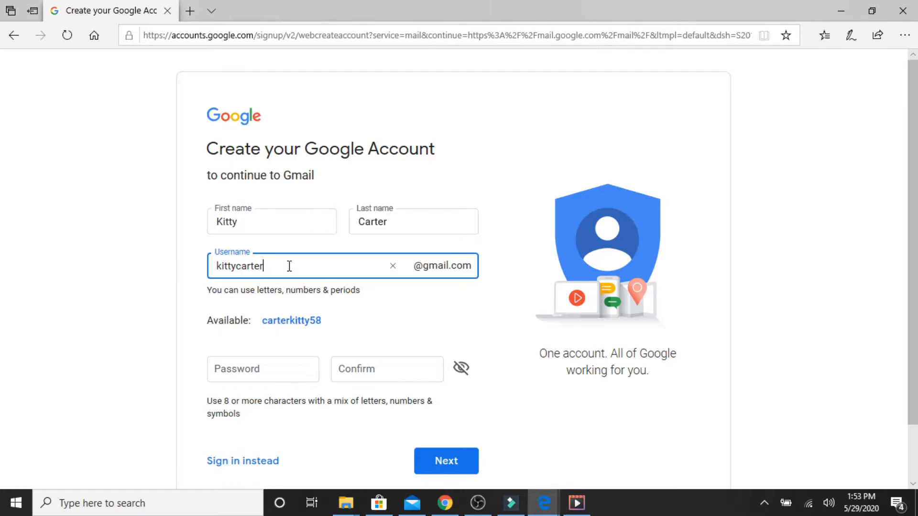
# Append the digits 1030 to the username as its new ending.
pyautogui.write('10')
pyautogui.write('30')
pyautogui.click(217, 369)
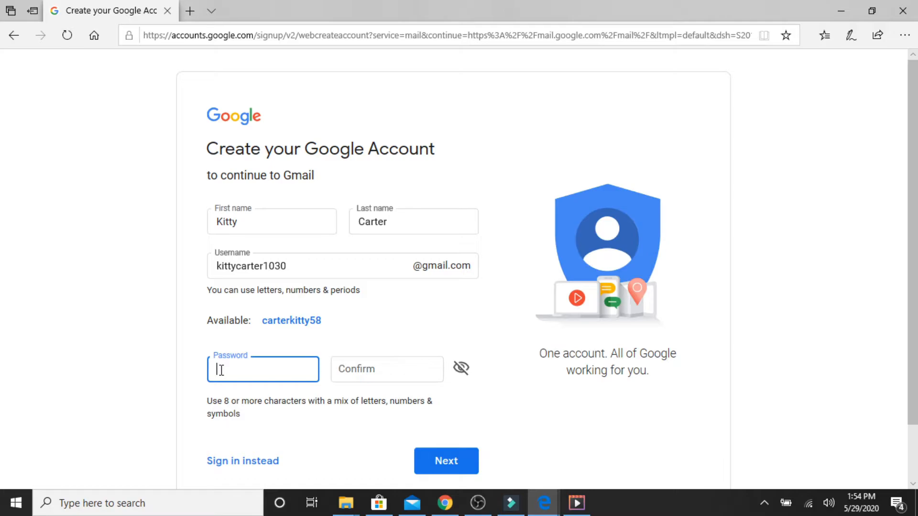
# Type the account password, showing it as plain text, and retype it in Confirm.
pyautogui.write('••••')
pyautogui.click(463, 369)
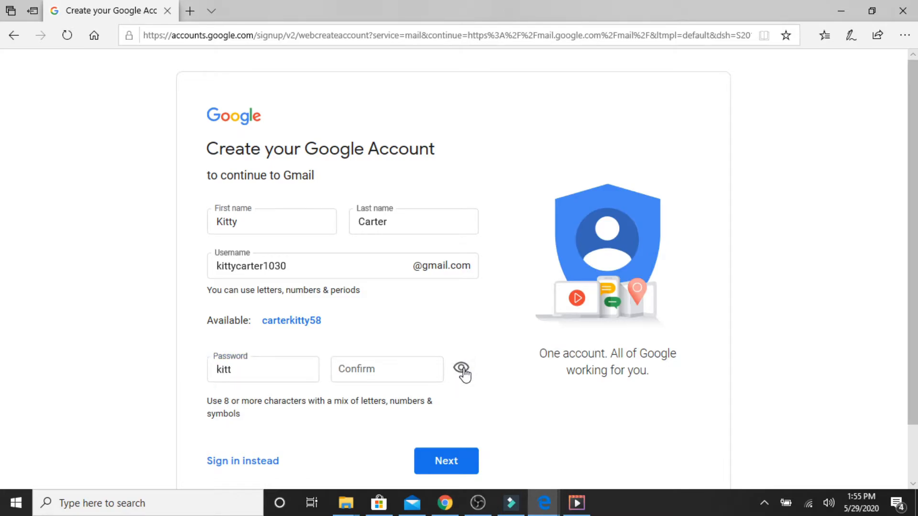
pyautogui.click(234, 371)
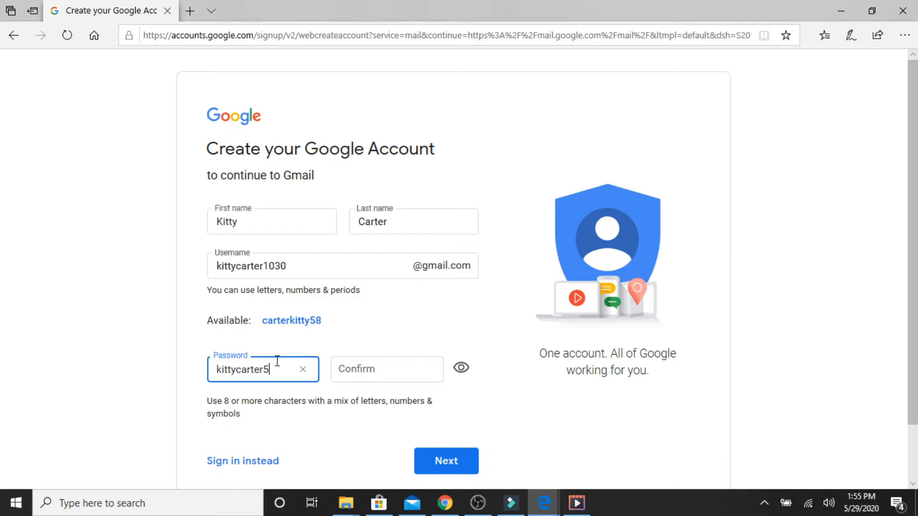
pyautogui.click(342, 369)
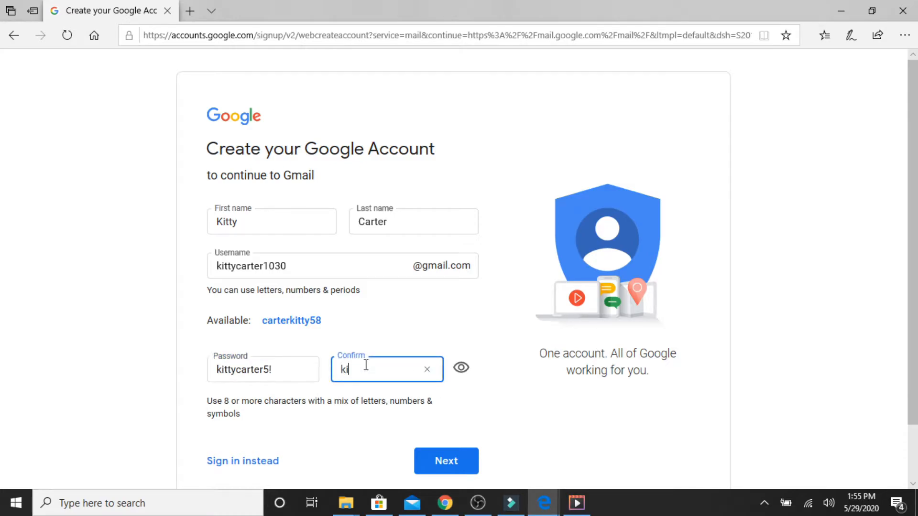
# Submit the name, username and password, and decline Edge's offer to save the password.
pyautogui.click(452, 462)
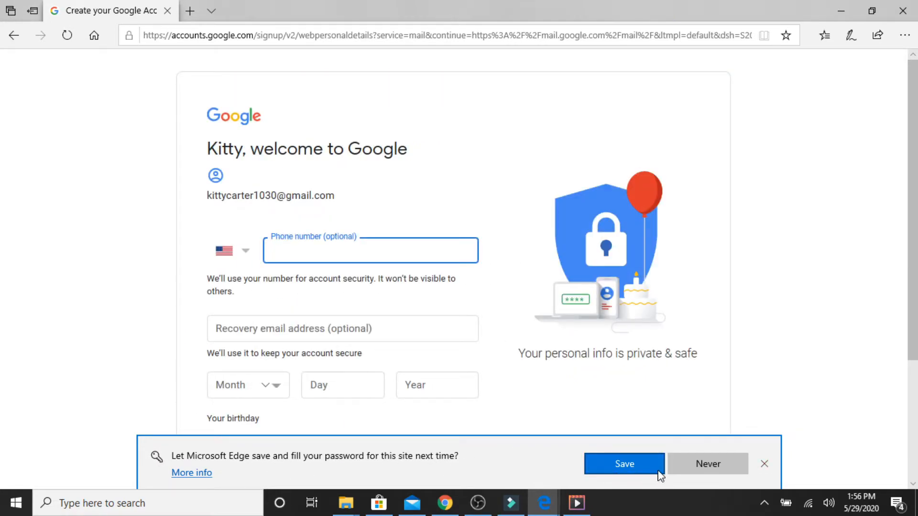
pyautogui.click(764, 466)
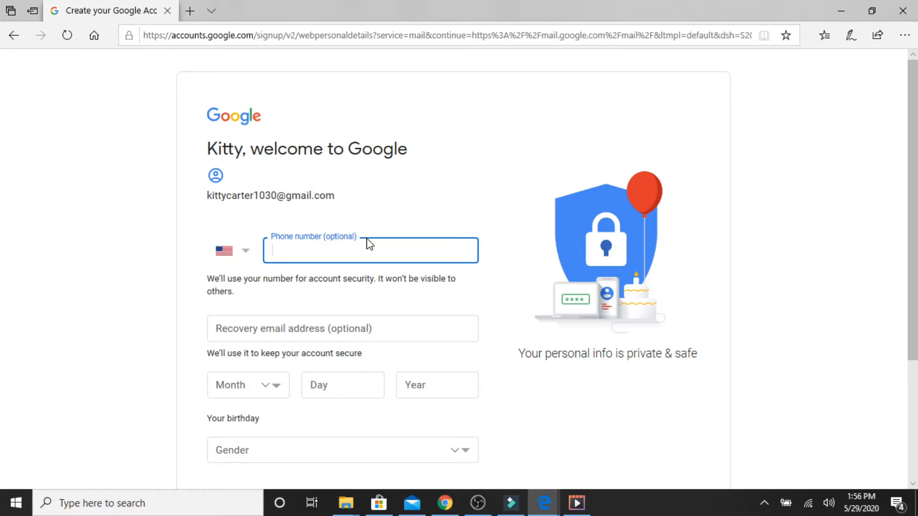
pyautogui.scroll(-1, 368, 239)
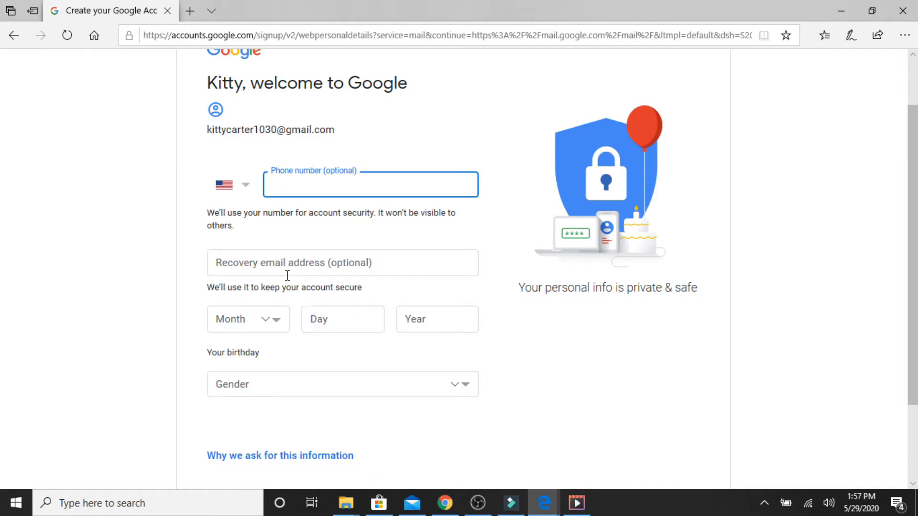
# Set the birthday to March 20, 1979.
pyautogui.click(277, 323)
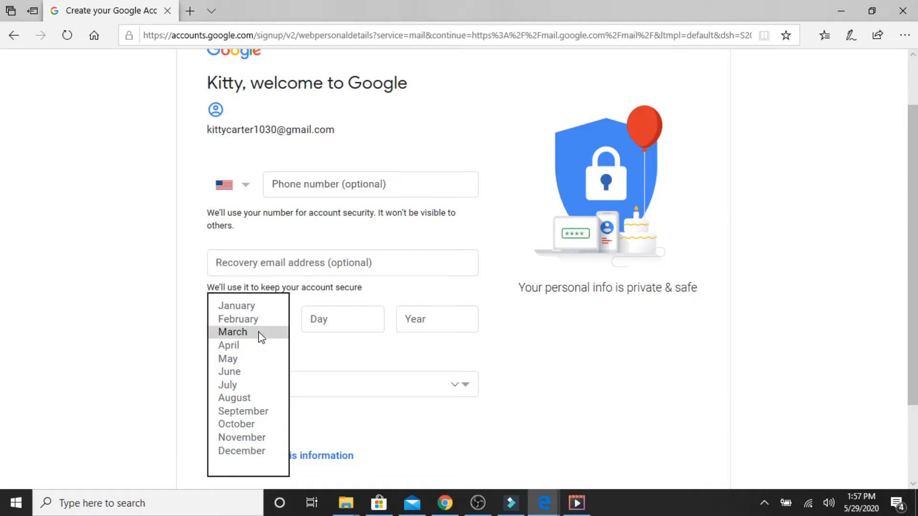
pyautogui.click(261, 335)
pyautogui.click(343, 321)
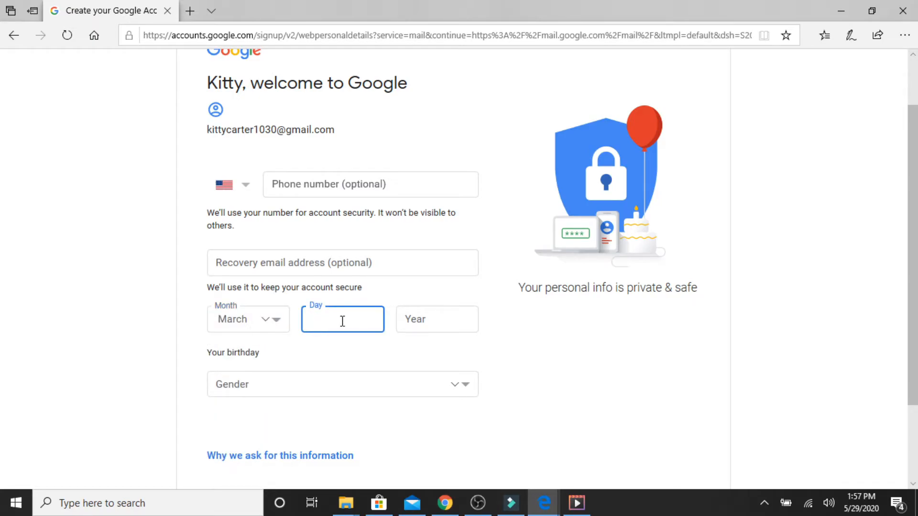
pyautogui.write('20')
pyautogui.click(447, 319)
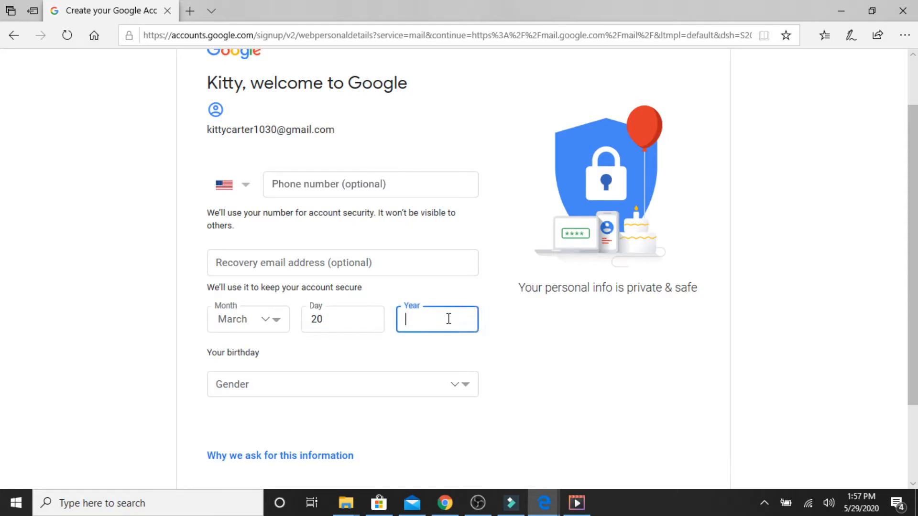
pyautogui.write('1979')
# Choose Female as the gender and submit the personal details.
pyautogui.click(466, 390)
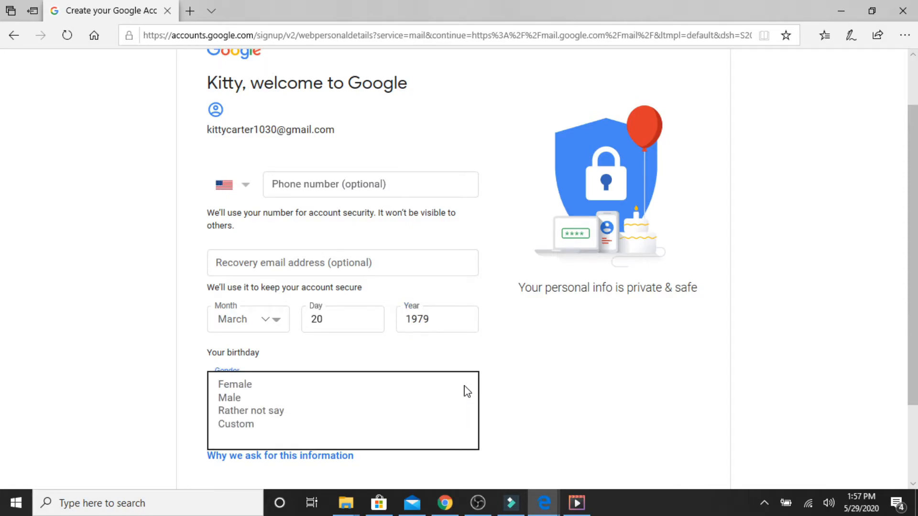
pyautogui.click(334, 384)
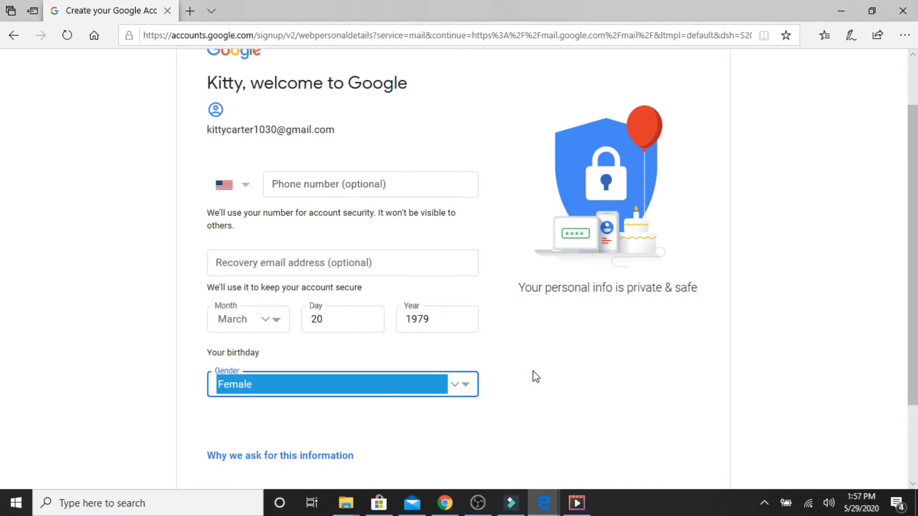
pyautogui.scroll(-2, 653, 379)
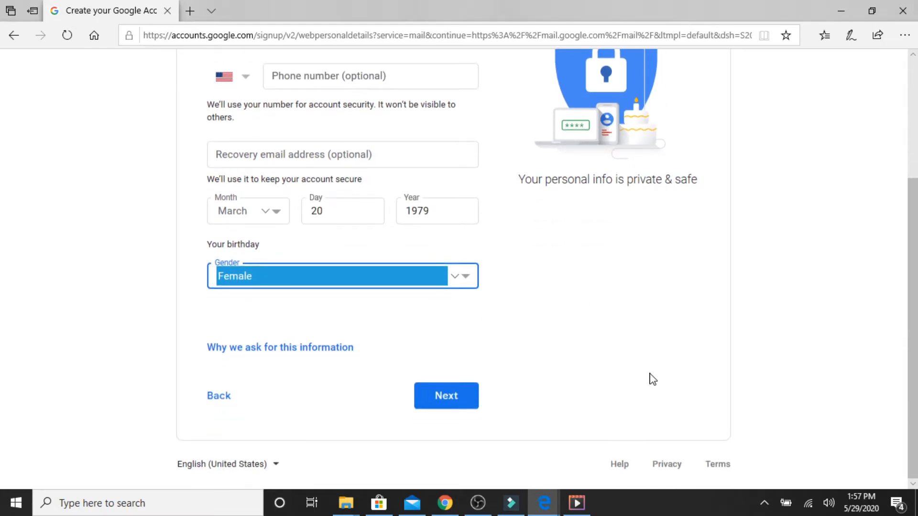
pyautogui.click(434, 408)
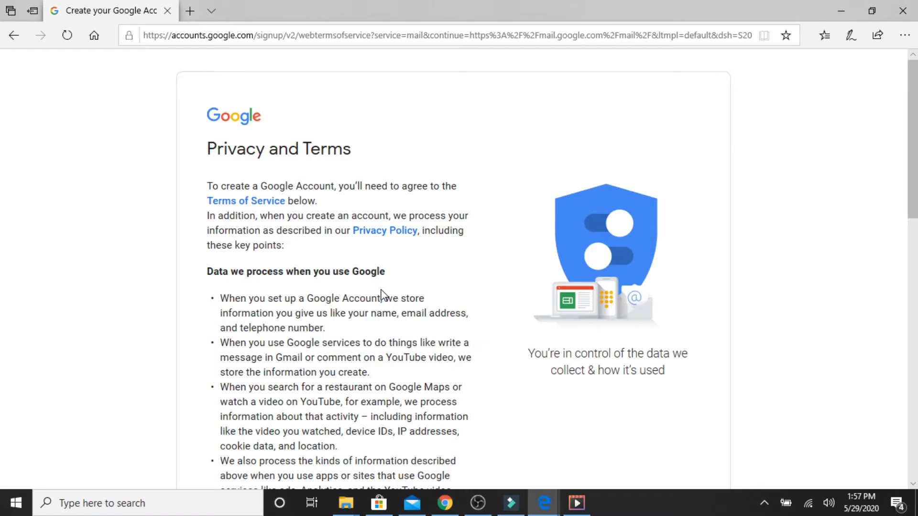
# Scroll through Google's Privacy and Terms to the bottom and agree to them.
pyautogui.scroll(-1, 381, 293)
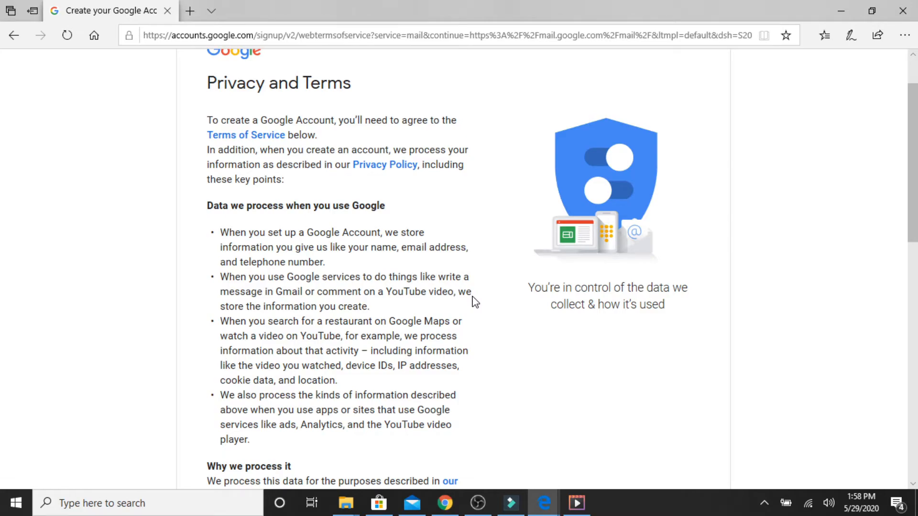
pyautogui.scroll(-4, 475, 301)
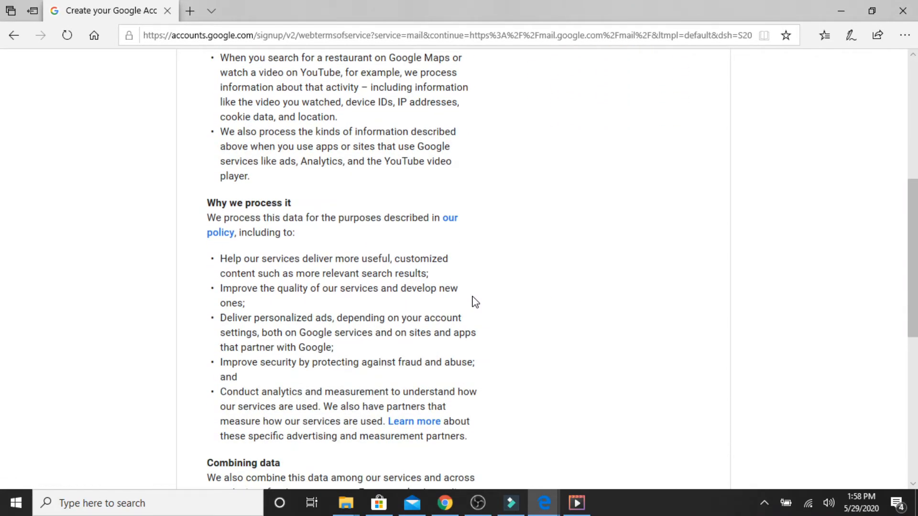
pyautogui.scroll(-6, 474, 301)
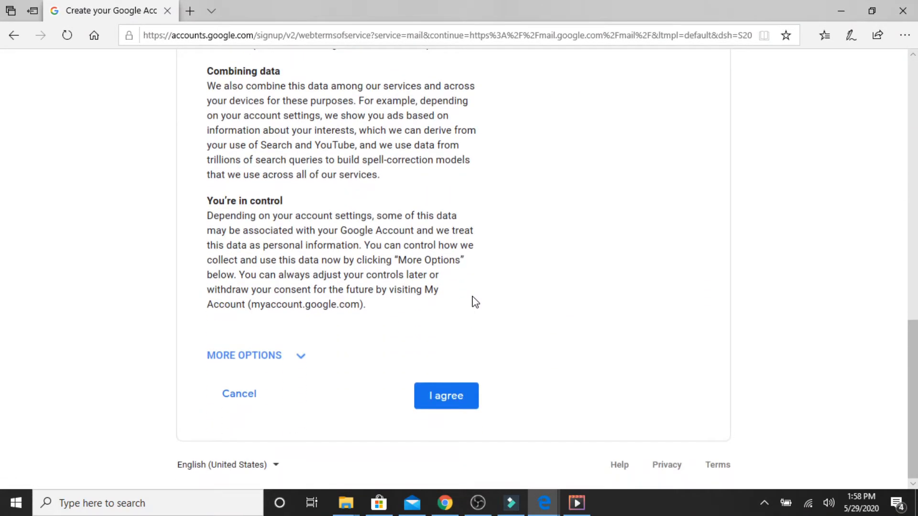
pyautogui.click(466, 412)
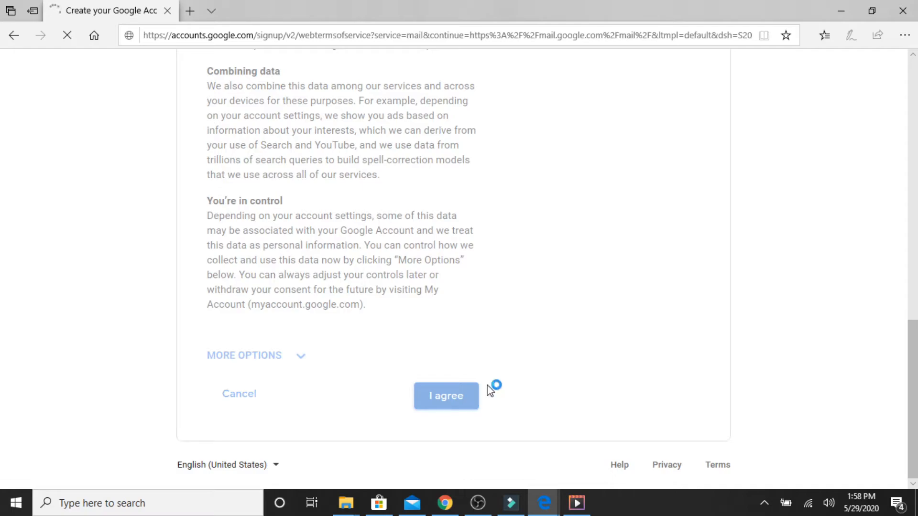
# Once the new inbox loads, continue past the Gmail Welcome dialog.
pyautogui.scroll(2, 575, 307)
pyautogui.scroll(15, 575, 308)
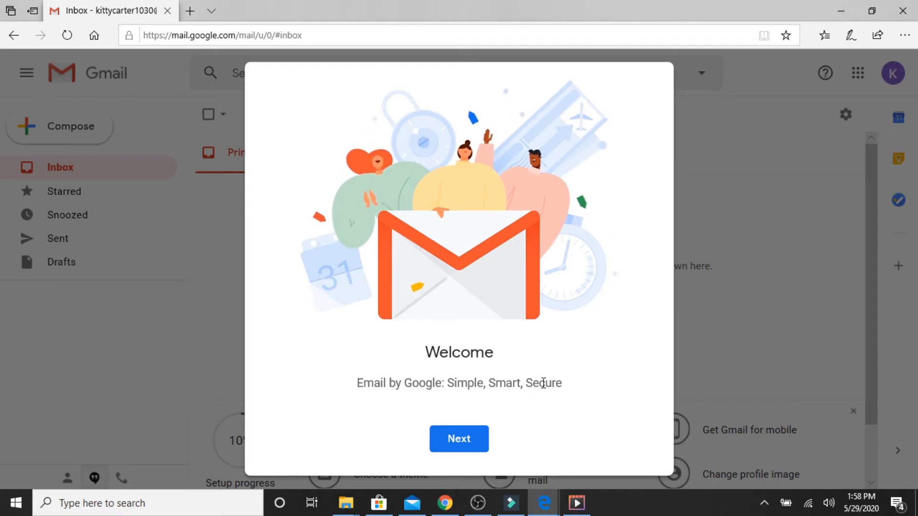
pyautogui.click(469, 444)
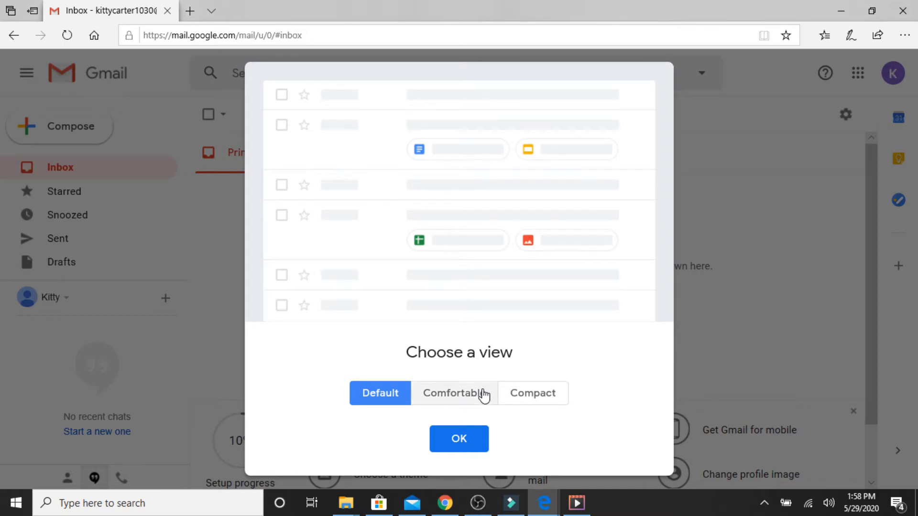
# Preview the Comfortable and Compact densities, then keep Default inbox density and confirm.
pyautogui.click(484, 397)
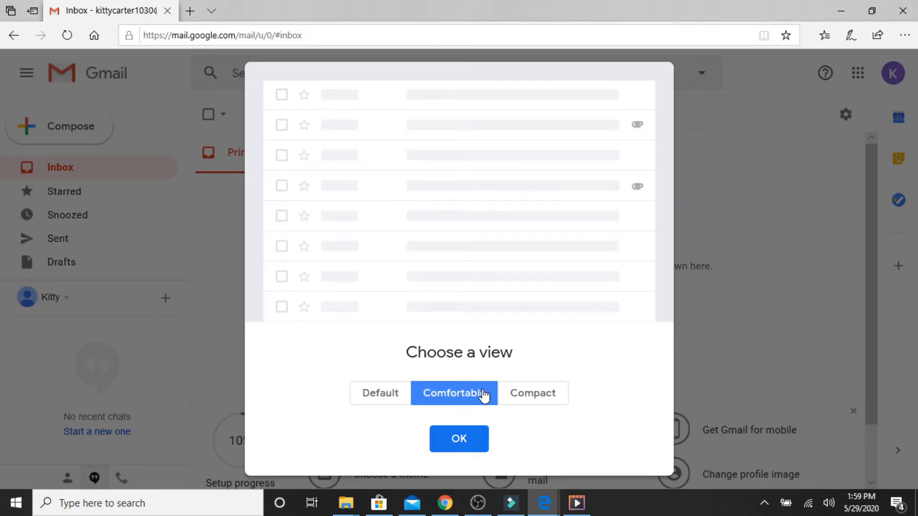
pyautogui.click(539, 400)
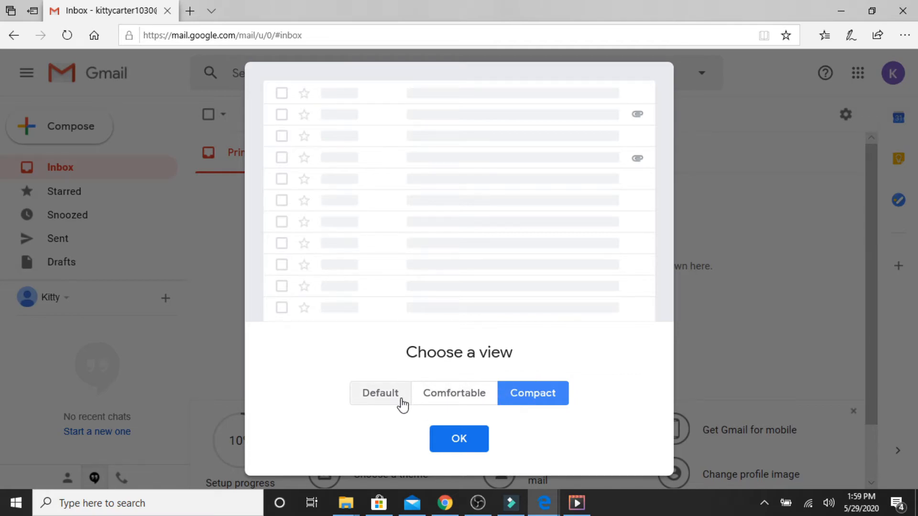
pyautogui.click(402, 404)
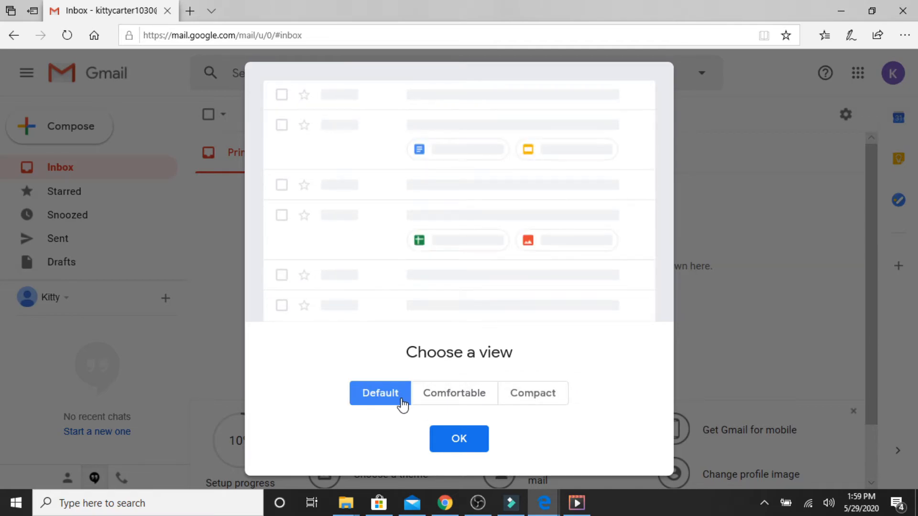
pyautogui.click(449, 439)
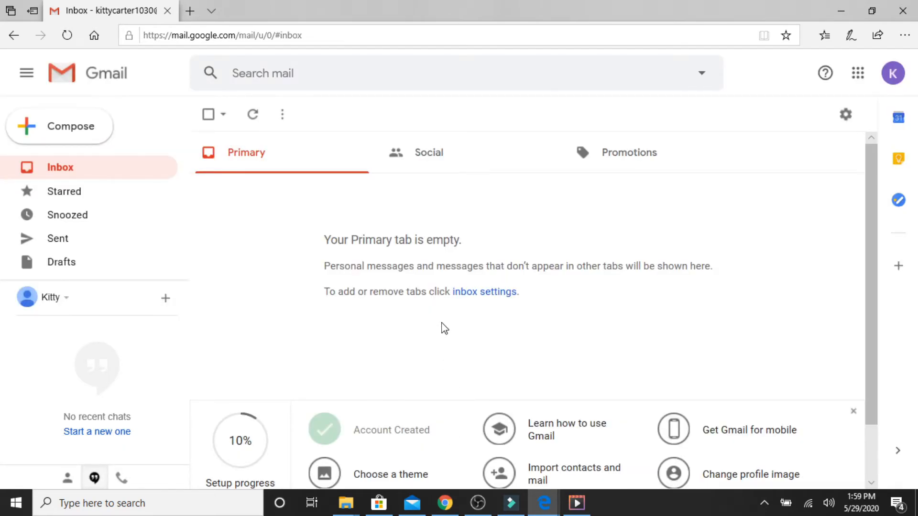
pyautogui.scroll(-2, 445, 328)
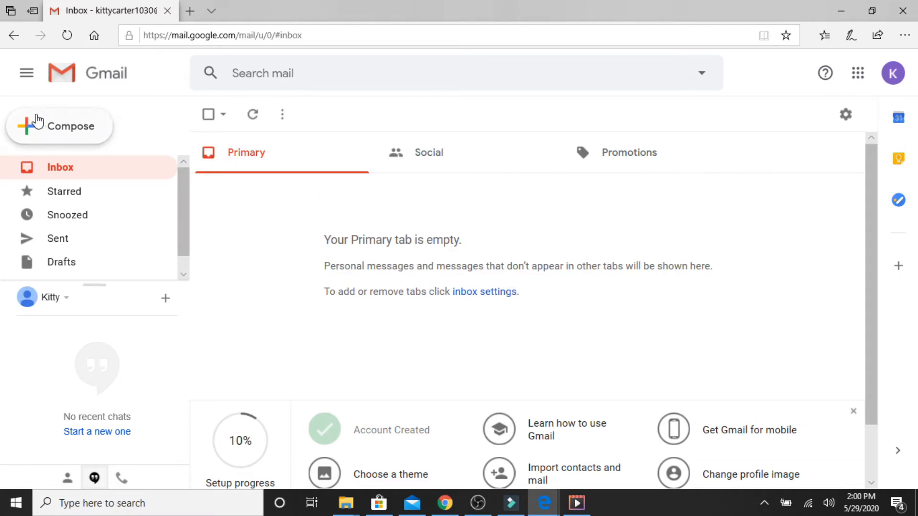
# Compose an email to the account's own address with subject and body 'Test email', dismissing the signatures tip.
pyautogui.click(70, 137)
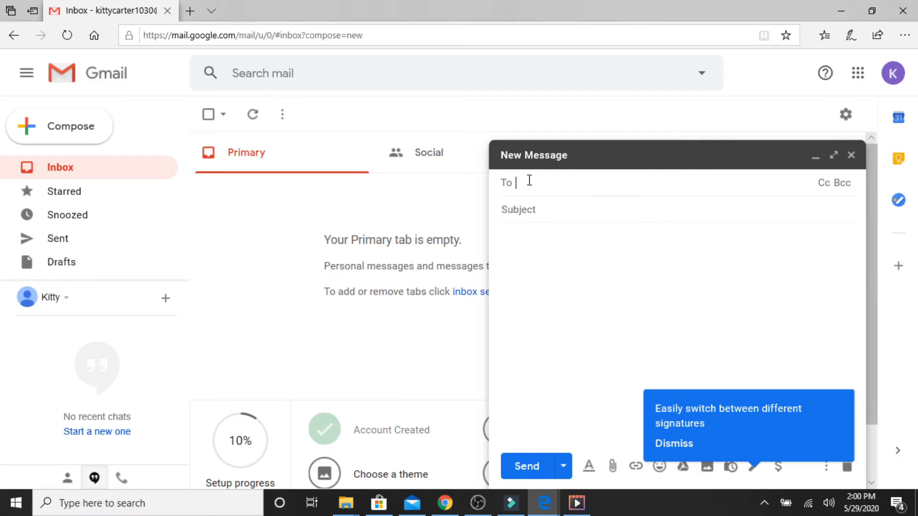
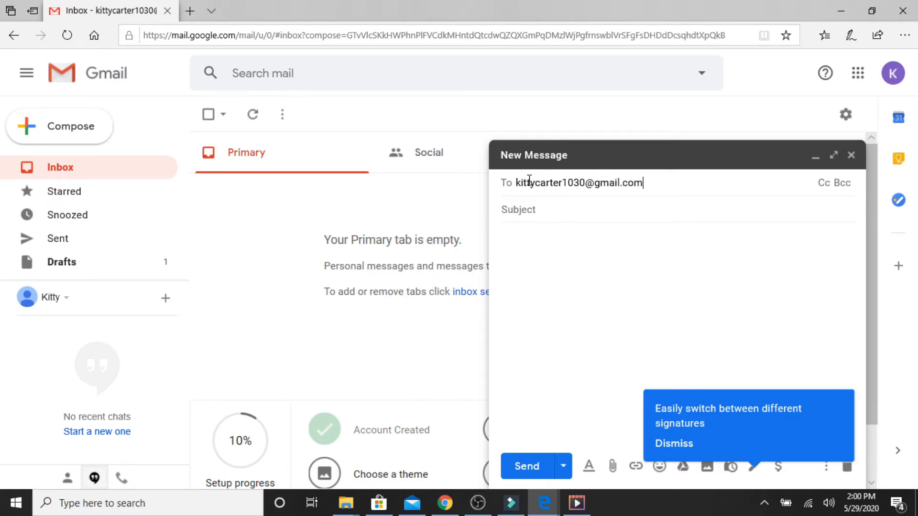
pyautogui.click(573, 207)
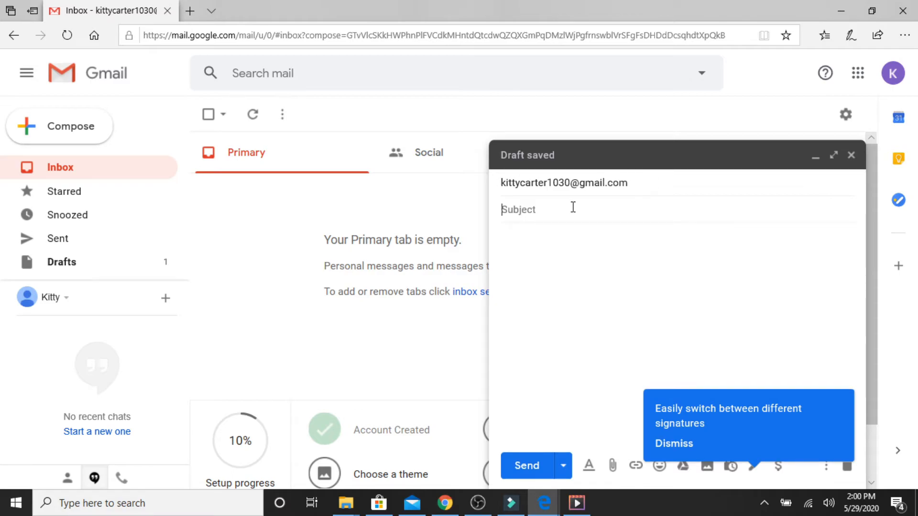
pyautogui.write('Tes')
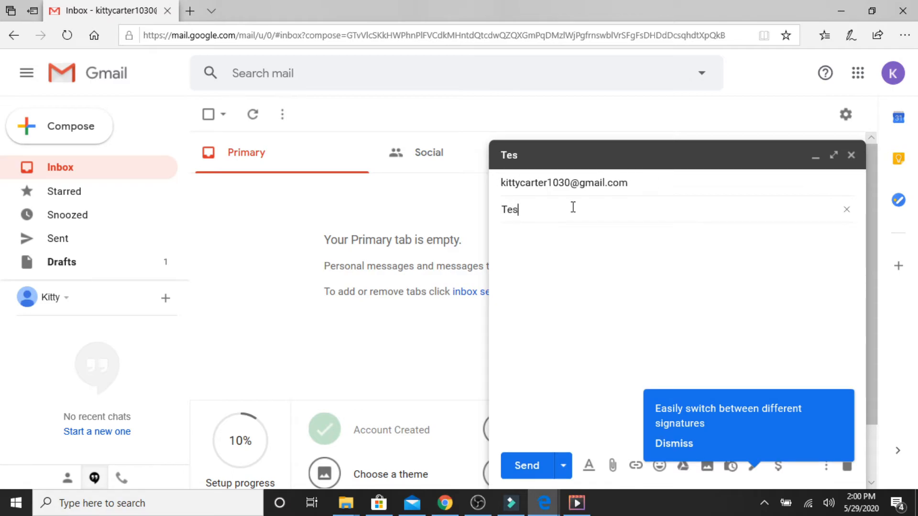
pyautogui.write('t email')
pyautogui.click(552, 256)
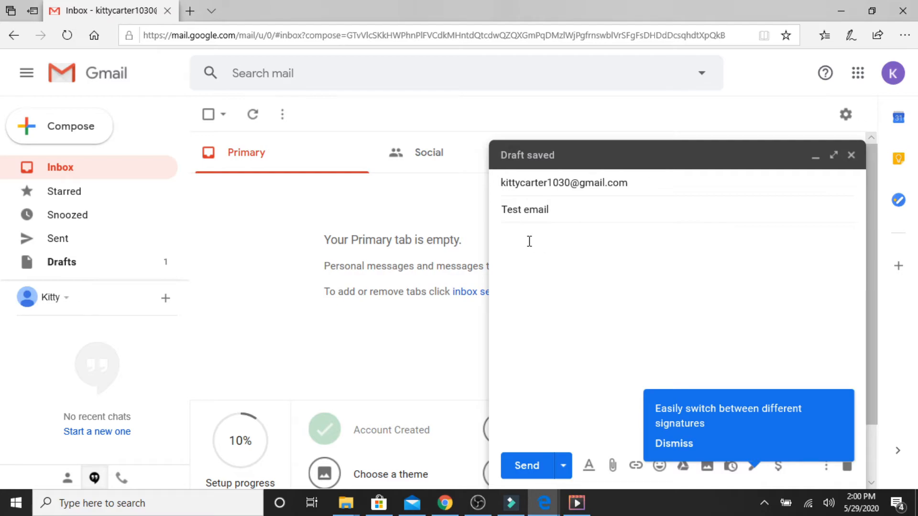
pyautogui.write('Tre')
pyautogui.press('BackSpace')
pyautogui.press('BackSpace')
pyautogui.write('e')
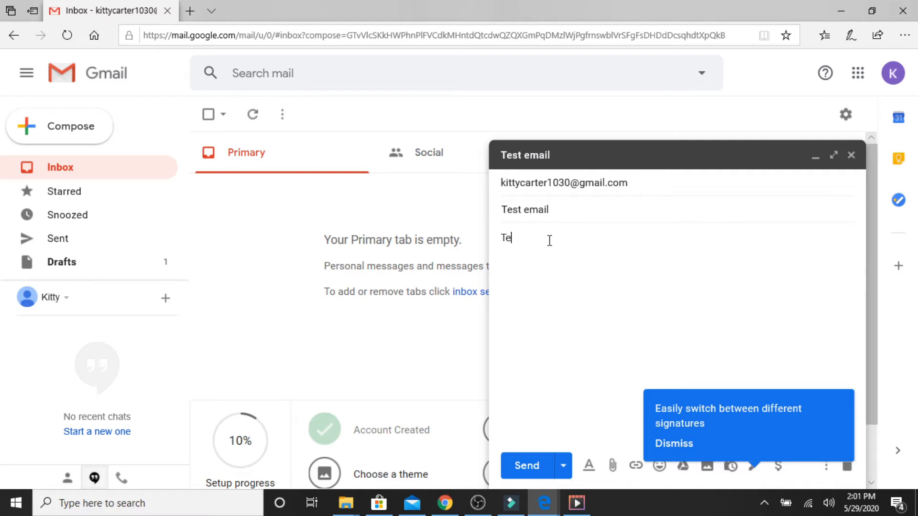
pyautogui.write('st email')
pyautogui.click(667, 449)
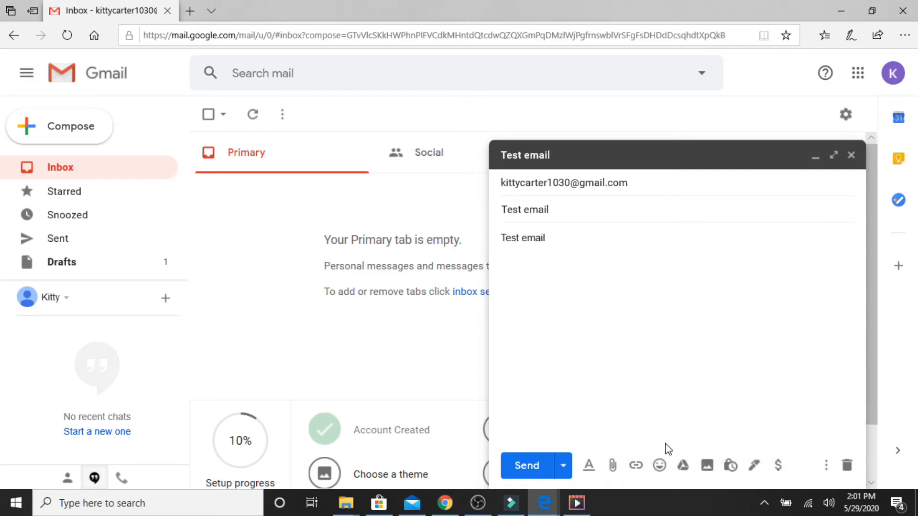
# Send the 'Test email' message and open it from the Inbox.
pyautogui.click(526, 470)
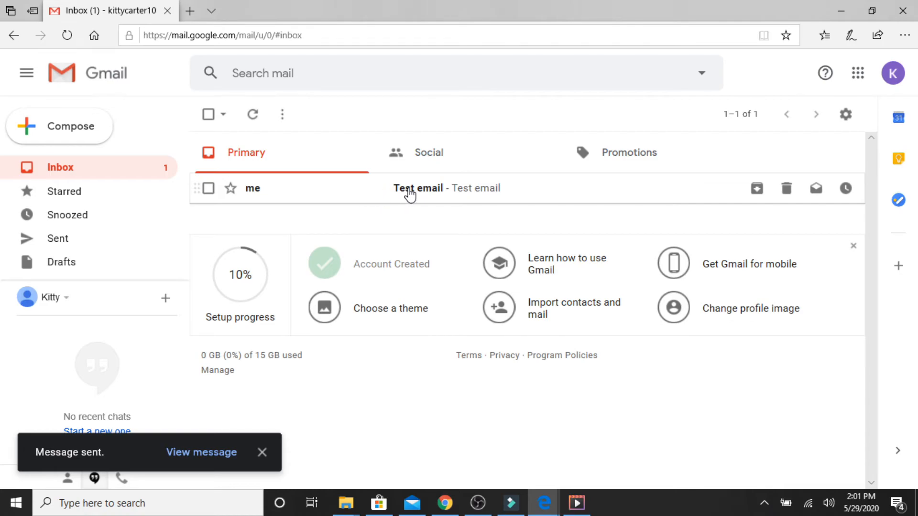
pyautogui.click(410, 191)
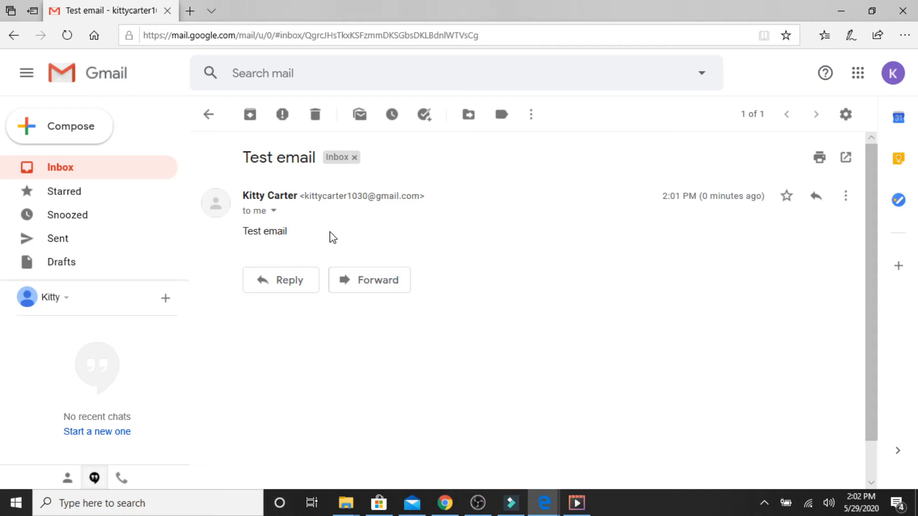
# Reply 'Hello' to the Test email message.
pyautogui.click(293, 284)
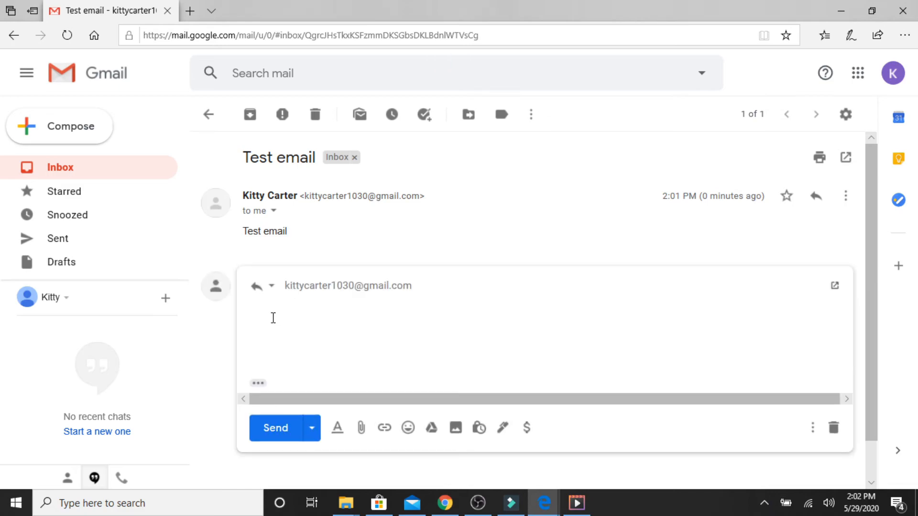
pyautogui.write('Hello')
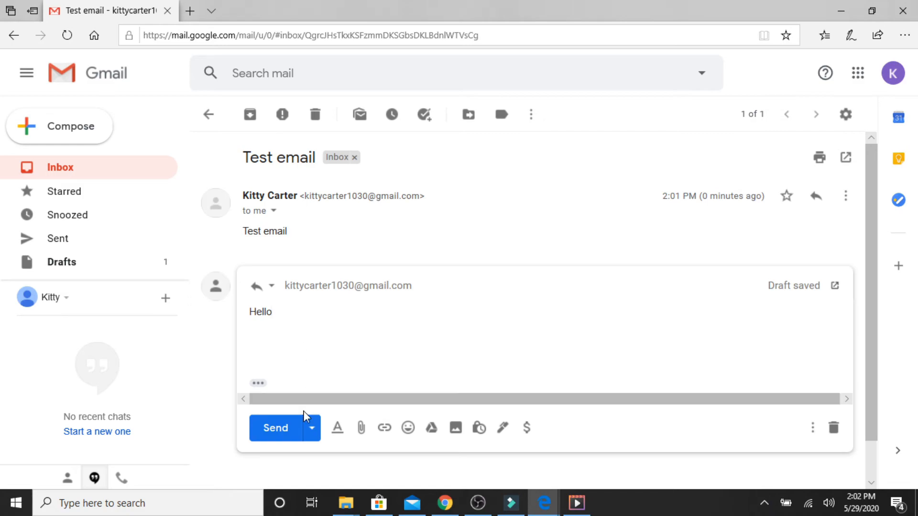
pyautogui.click(287, 435)
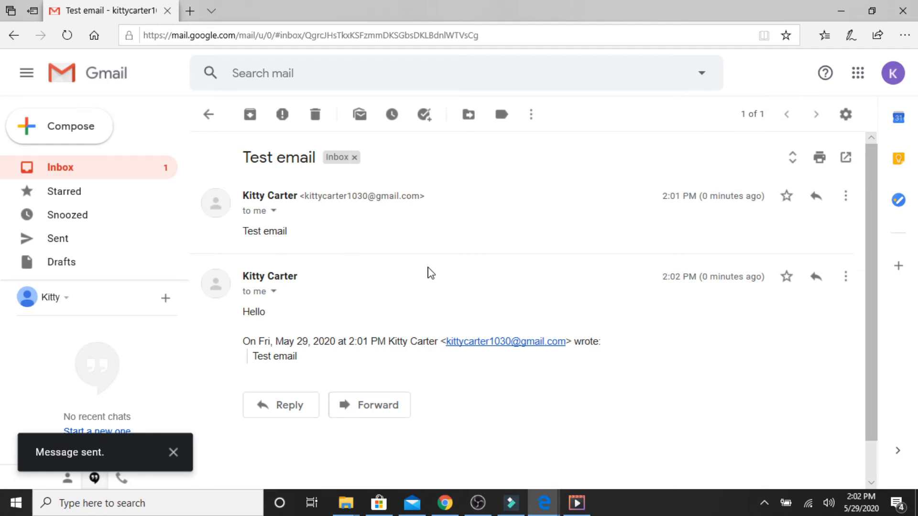
# Reopen the Test email thread from the Inbox, then open it again from the Sent folder.
pyautogui.click(210, 115)
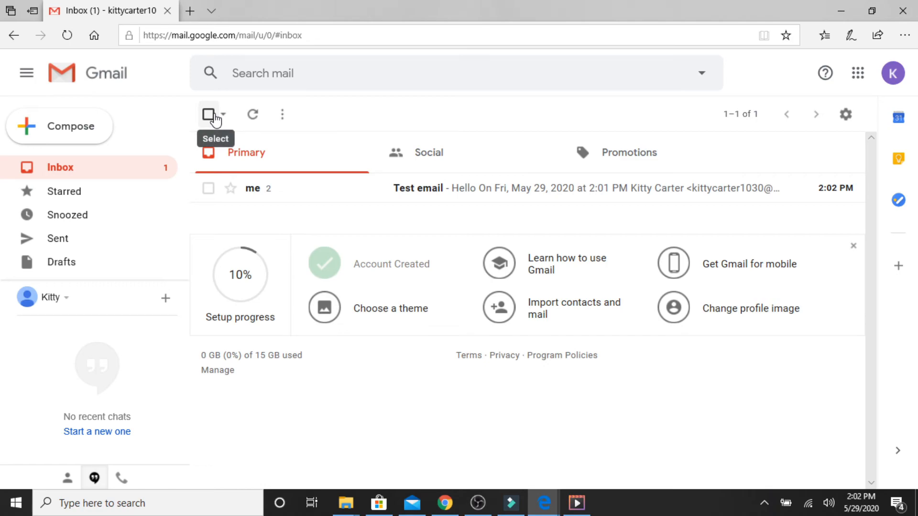
pyautogui.click(409, 192)
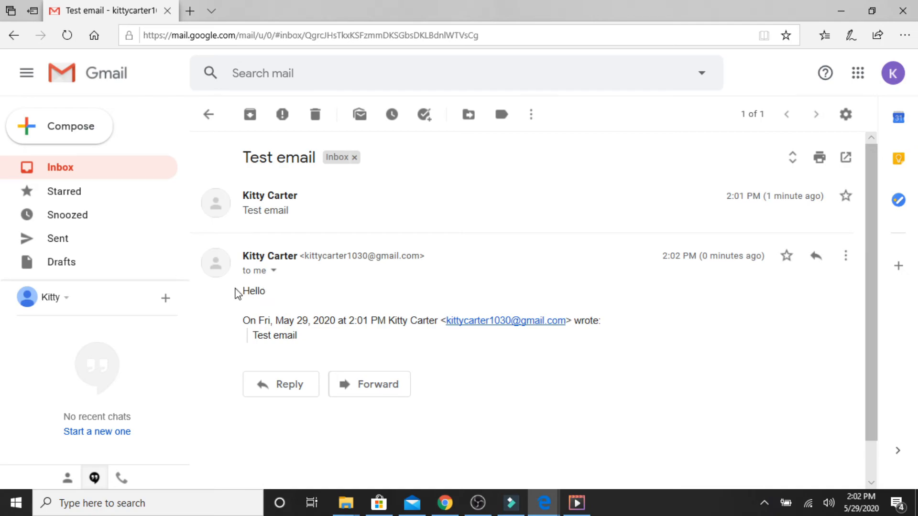
pyautogui.click(54, 246)
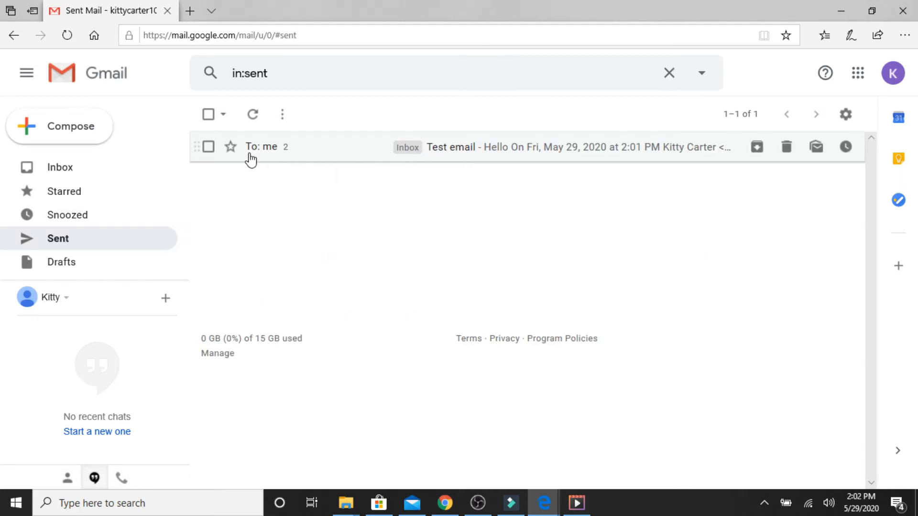
pyautogui.click(460, 152)
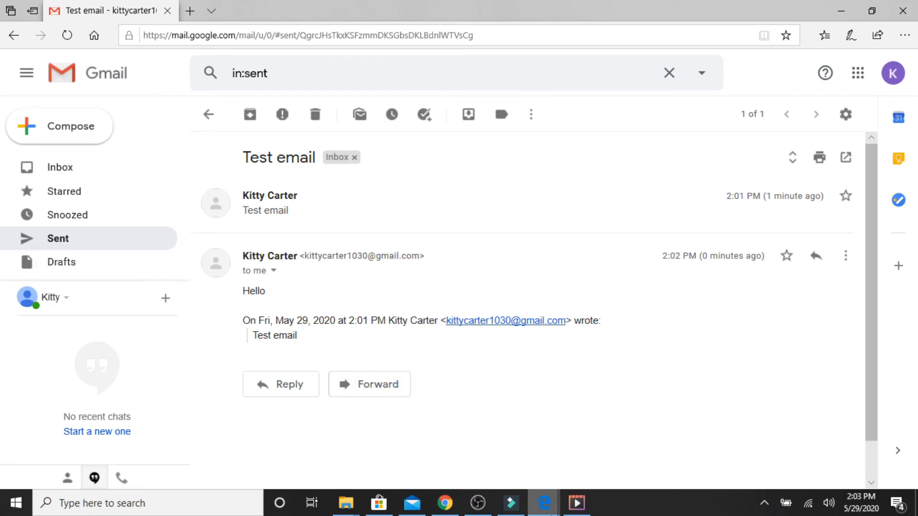
# Switch from Edge to the Google Chrome New Tab window via the taskbar.
pyautogui.moveTo(545, 511)
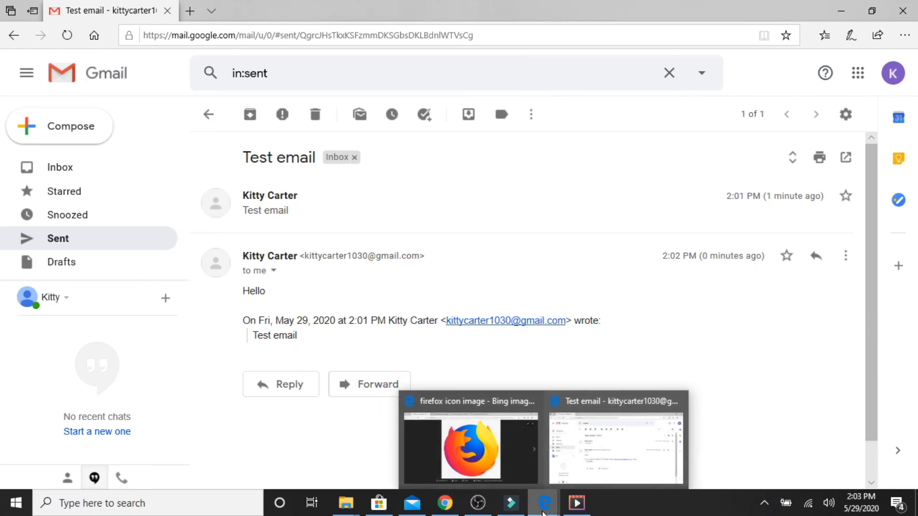
pyautogui.moveTo(512, 507)
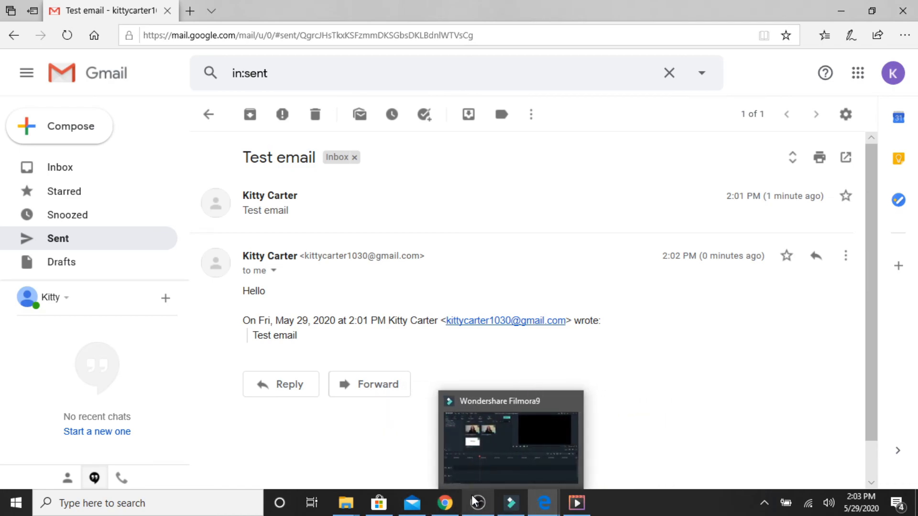
pyautogui.moveTo(446, 504)
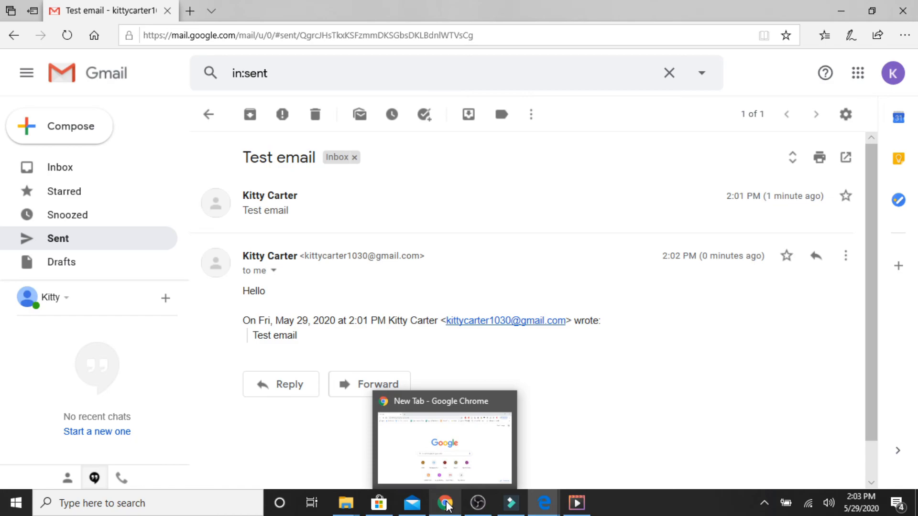
pyautogui.click(446, 504)
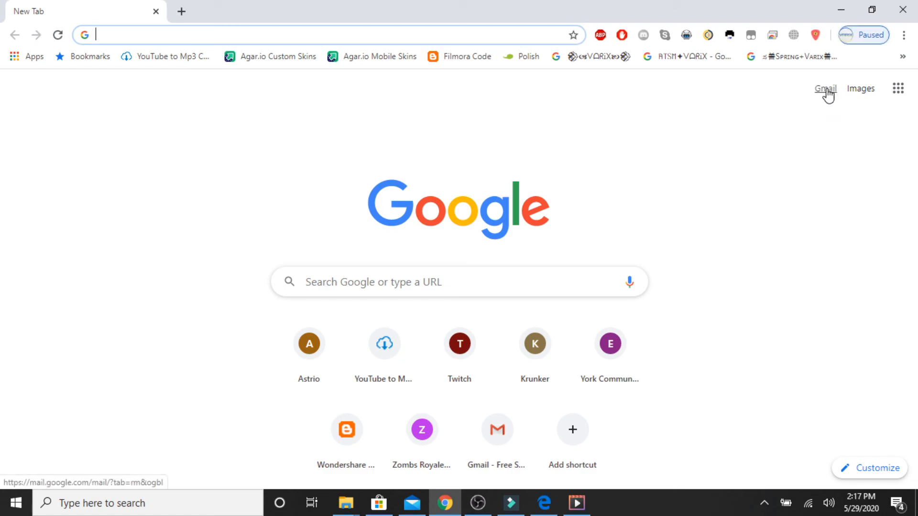
# From Chrome's Gmail link, start creating a new Google account for personal use.
pyautogui.click(826, 89)
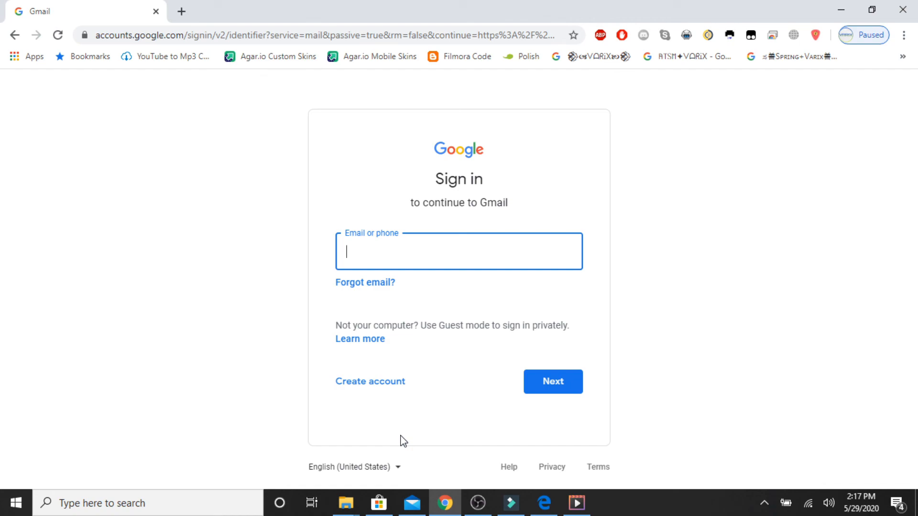
pyautogui.click(385, 391)
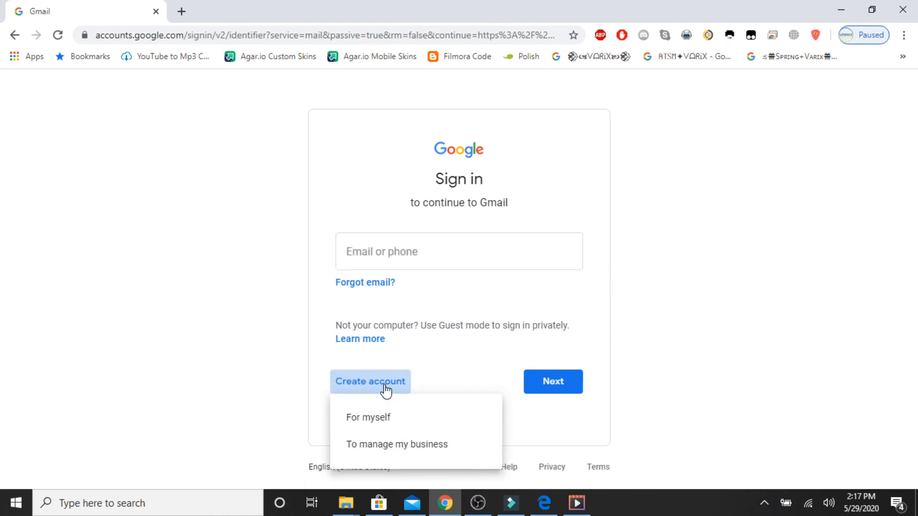
pyautogui.click(385, 418)
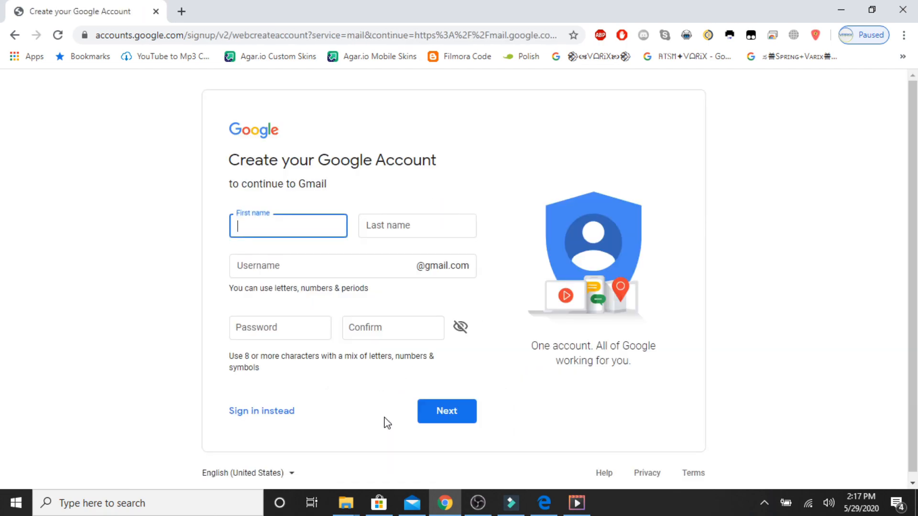